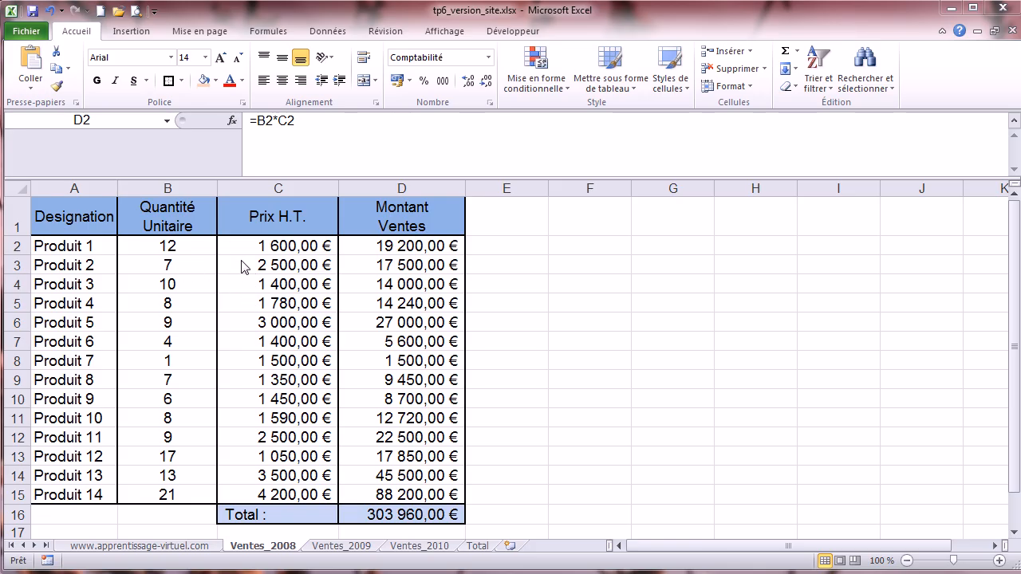
Copy the sales table A1:D16 from the Ventes_2008 sheet and paste it at cell A1 of Ventes_2009.
{"action": "left_click_drag", "start_coordinate": [73, 211], "coordinate": [426, 517]}
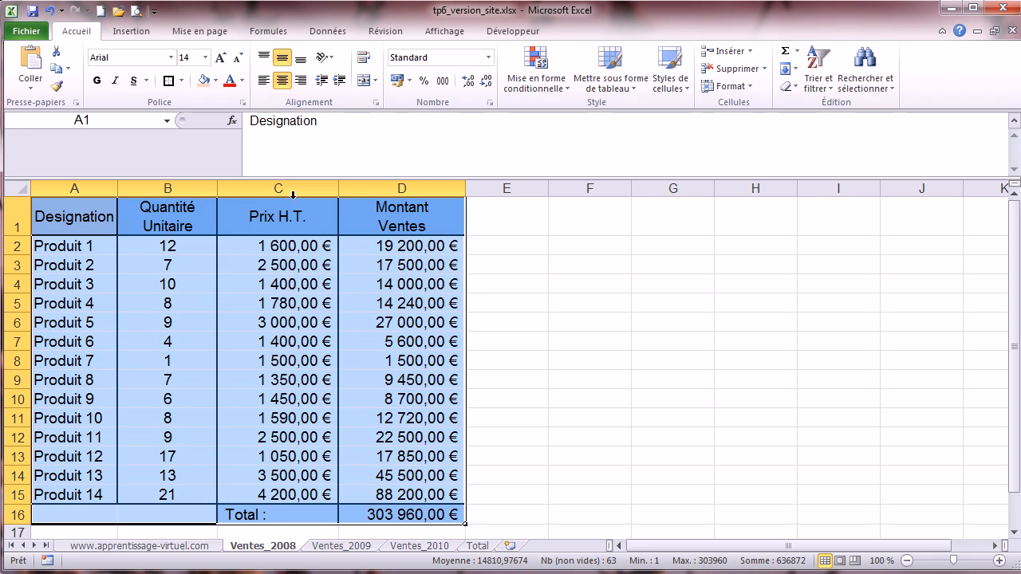
{"action": "left_click", "coordinate": [57, 71]}
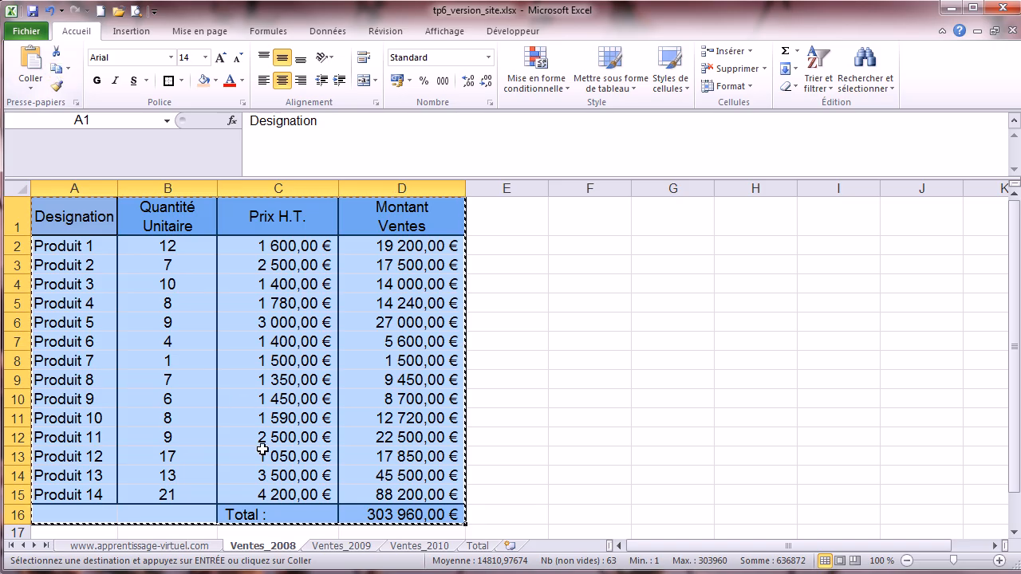
{"action": "left_click", "coordinate": [336, 547]}
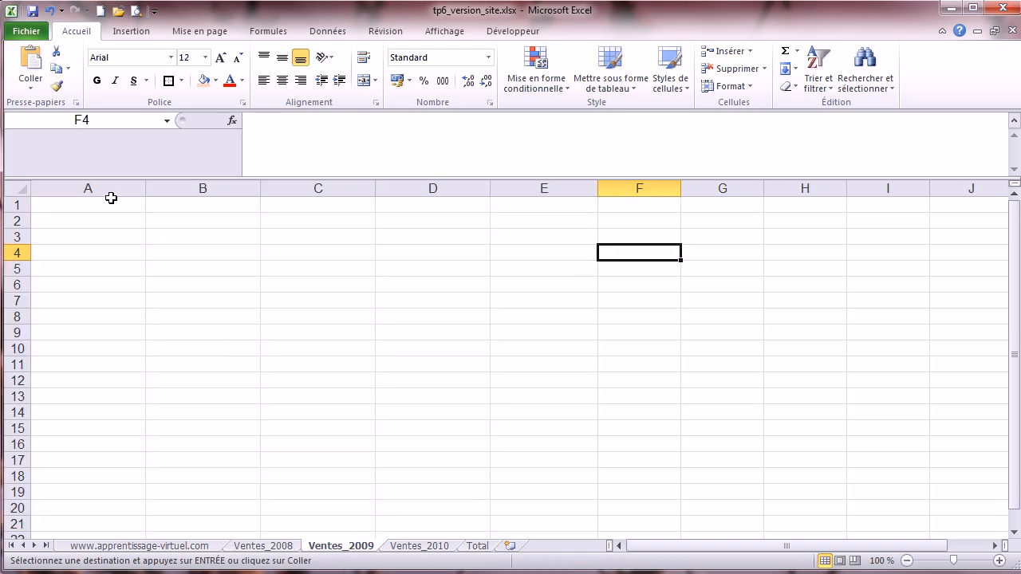
{"action": "left_click", "coordinate": [109, 205]}
{"action": "left_click", "coordinate": [31, 58]}
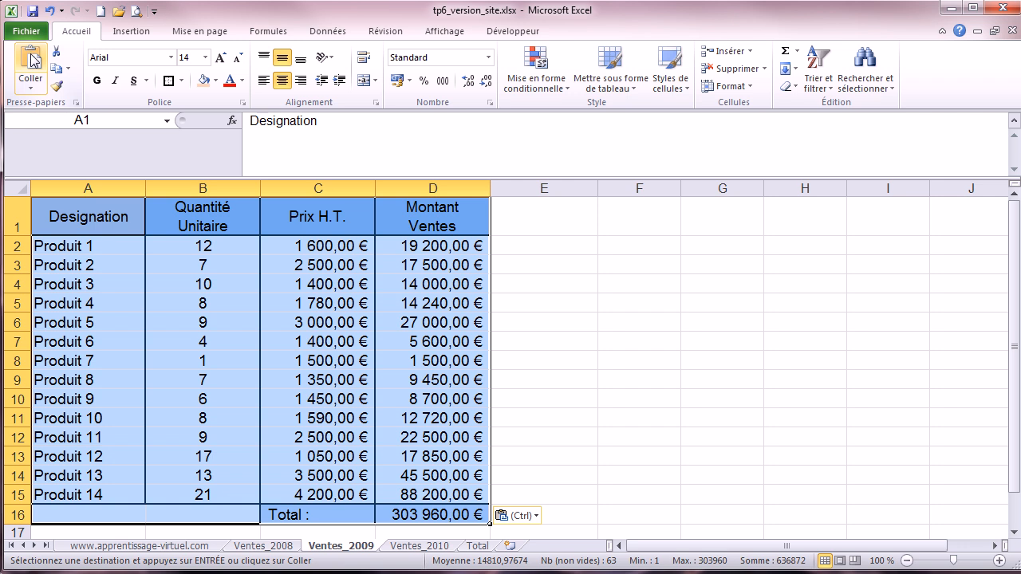
Paste the copied sales table at cell A1 of the Ventes_2010 sheet and end the copy mode.
{"action": "left_click", "coordinate": [416, 547]}
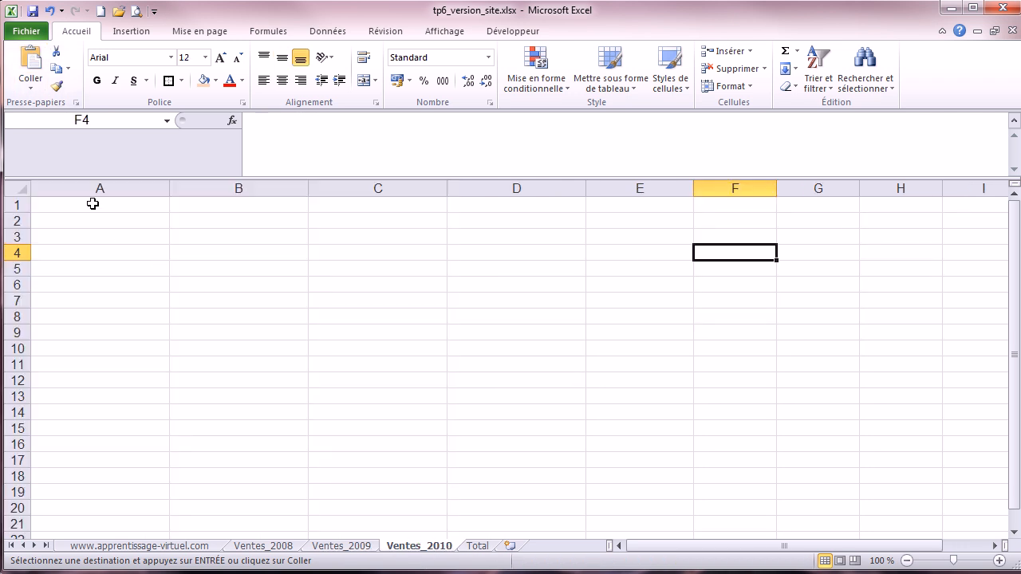
{"action": "left_click", "coordinate": [91, 204]}
{"action": "left_click", "coordinate": [31, 60]}
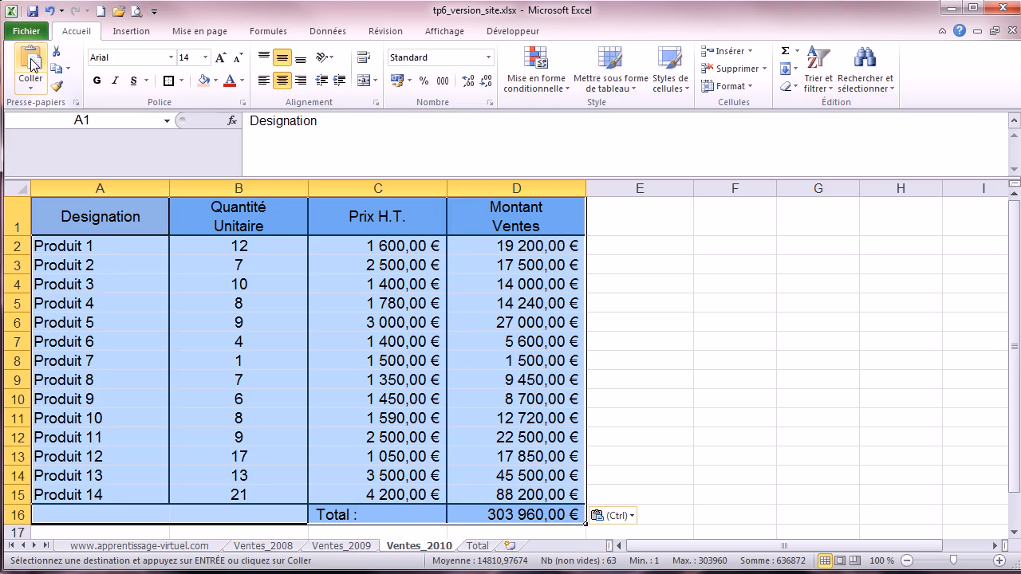
{"action": "key", "text": "Escape"}
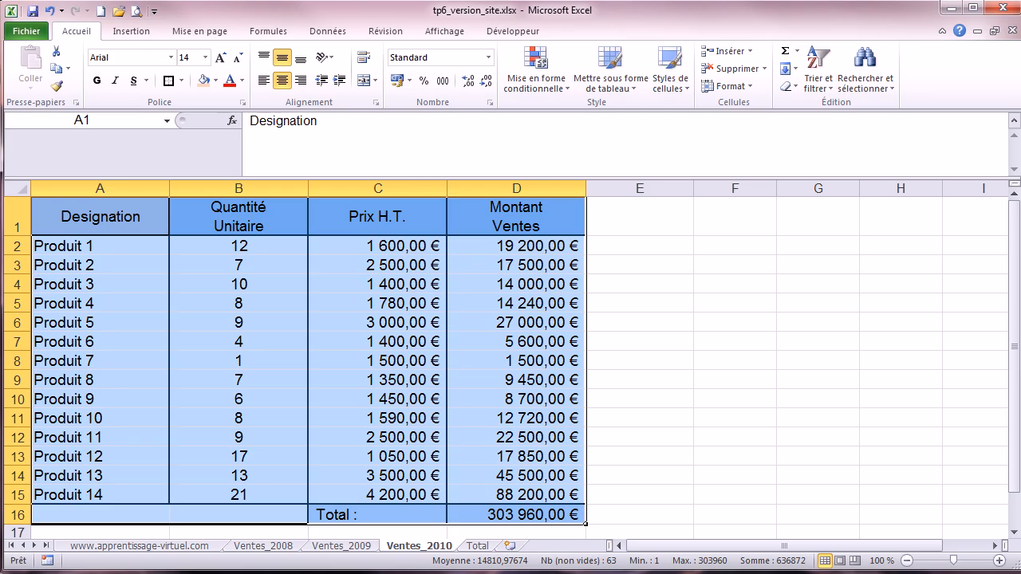
Review the tables on the yearly sales sheets, including the quantities in B2:B15 of Ventes_2010.
{"action": "left_click", "coordinate": [277, 550]}
{"action": "left_click", "coordinate": [341, 550]}
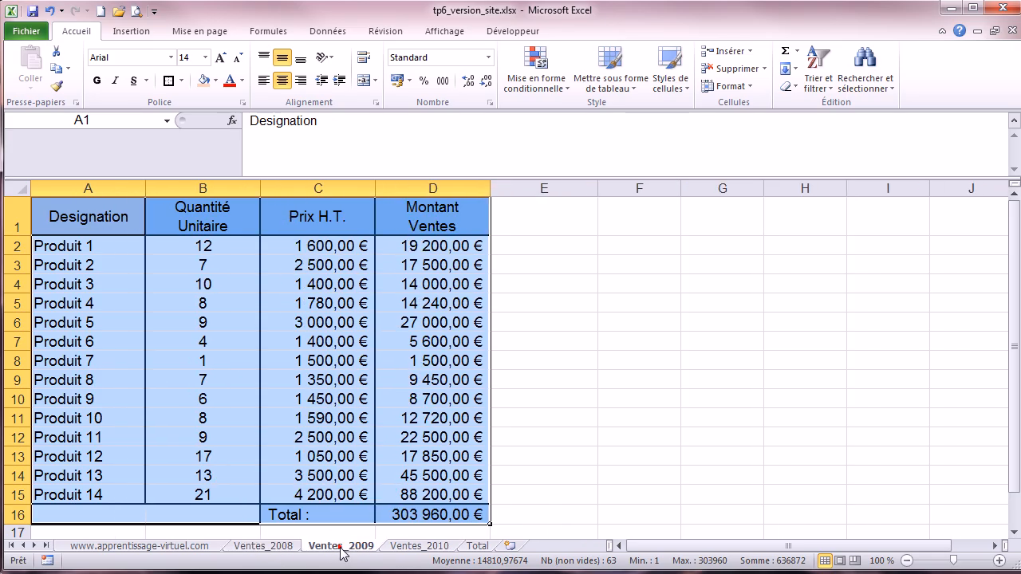
{"action": "left_click", "coordinate": [418, 549]}
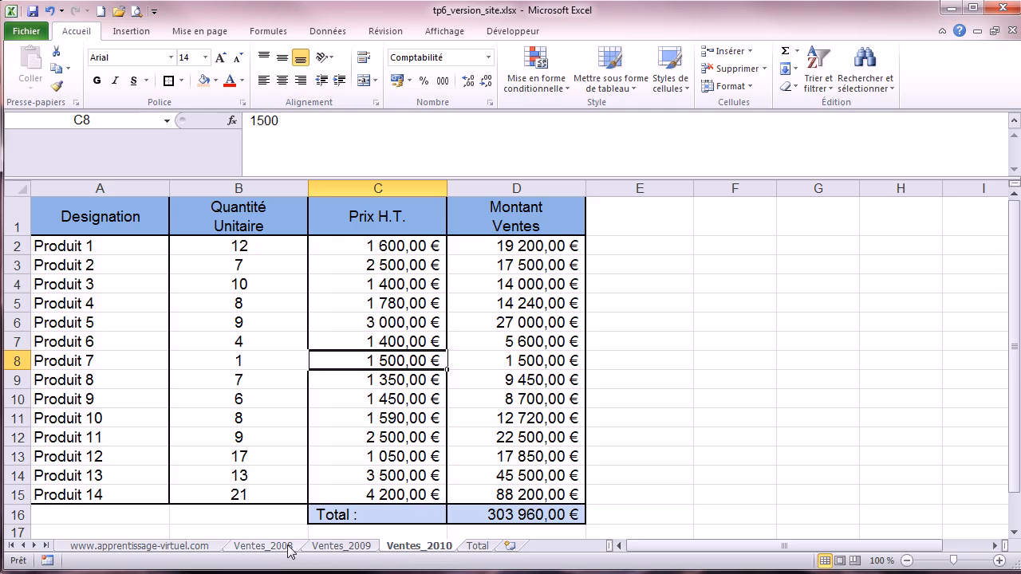
{"action": "left_click_drag", "start_coordinate": [259, 247], "coordinate": [274, 494]}
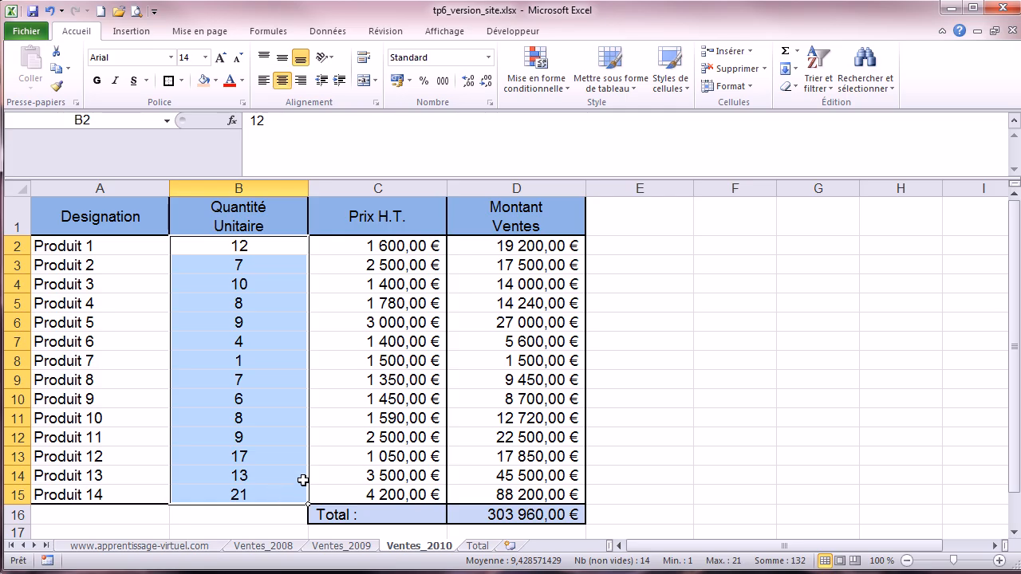
Group the sheets from Ventes_2008 through Total for simultaneous editing.
{"action": "left_click", "coordinate": [266, 546]}
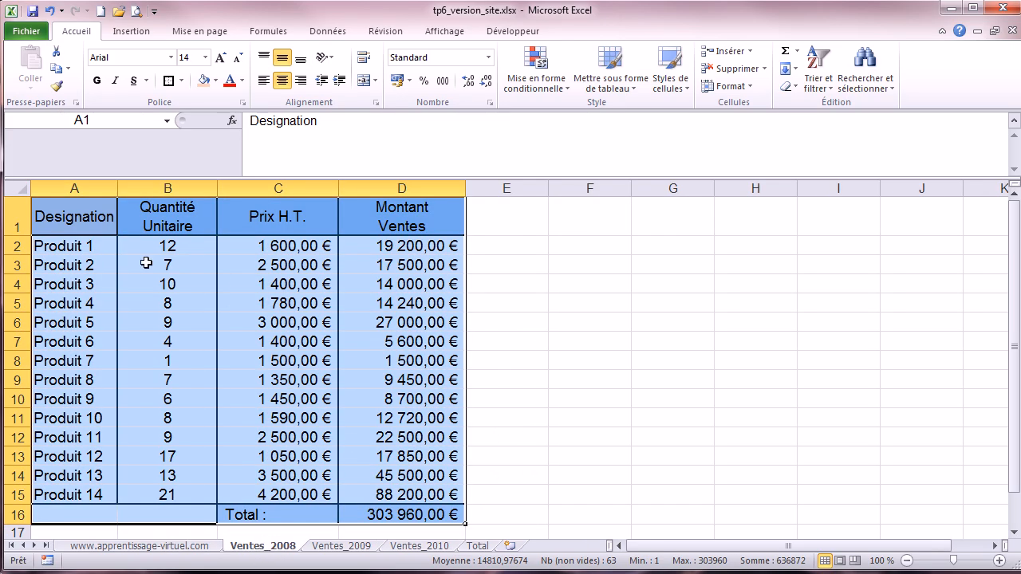
{"action": "left_click", "coordinate": [264, 465]}
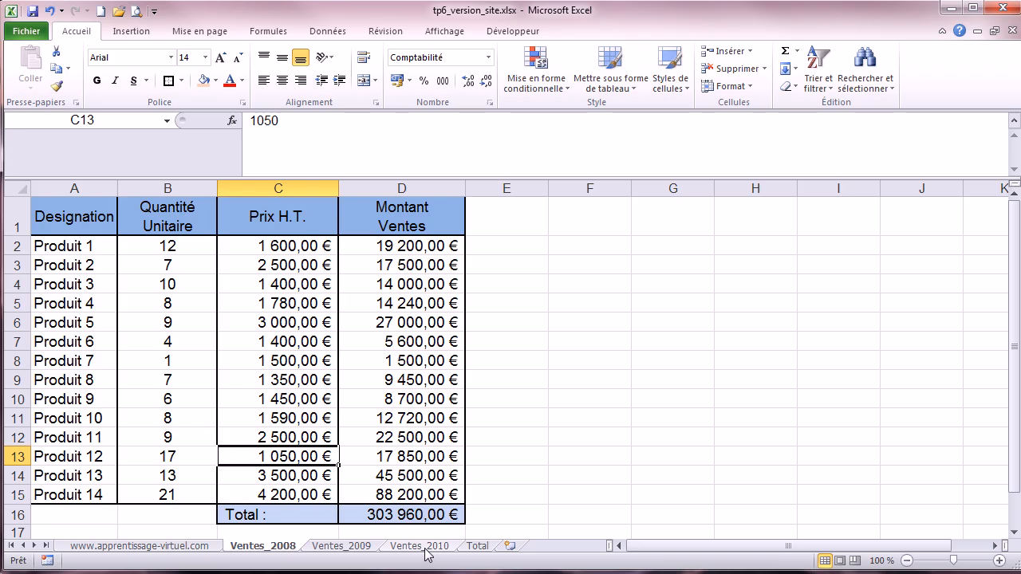
{"action": "left_click", "coordinate": [472, 547], "text": "shift"}
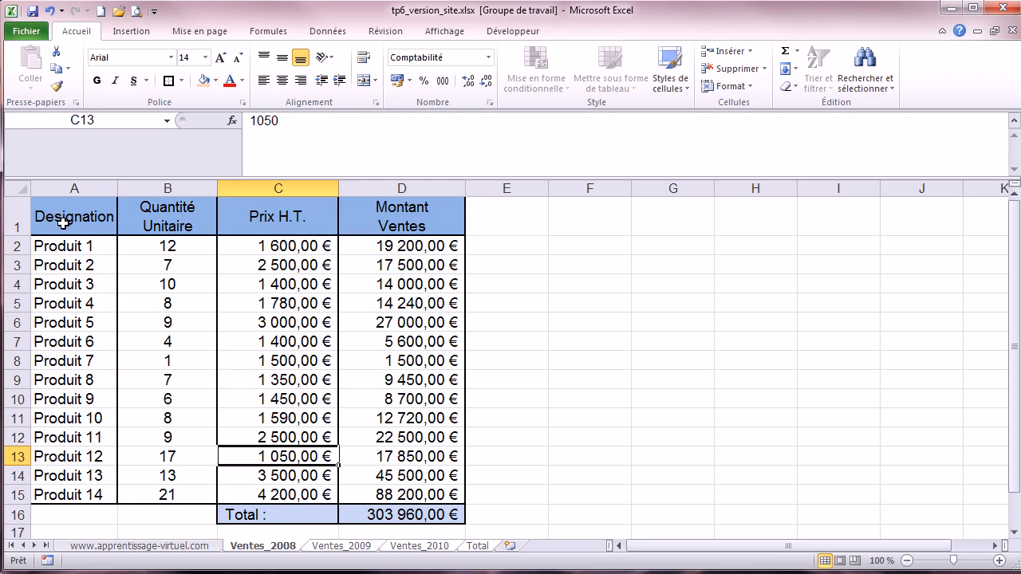
Fill the header cells A1:D1 with light orange across the grouped sheets.
{"action": "left_click", "coordinate": [92, 220]}
{"action": "left_click_drag", "start_coordinate": [93, 219], "coordinate": [406, 228]}
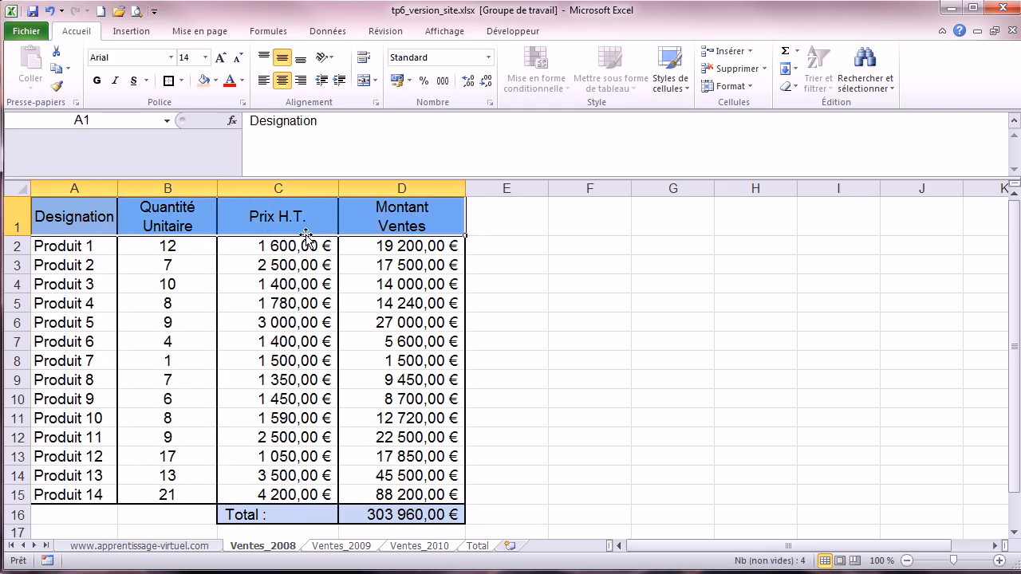
{"action": "left_click", "coordinate": [205, 81]}
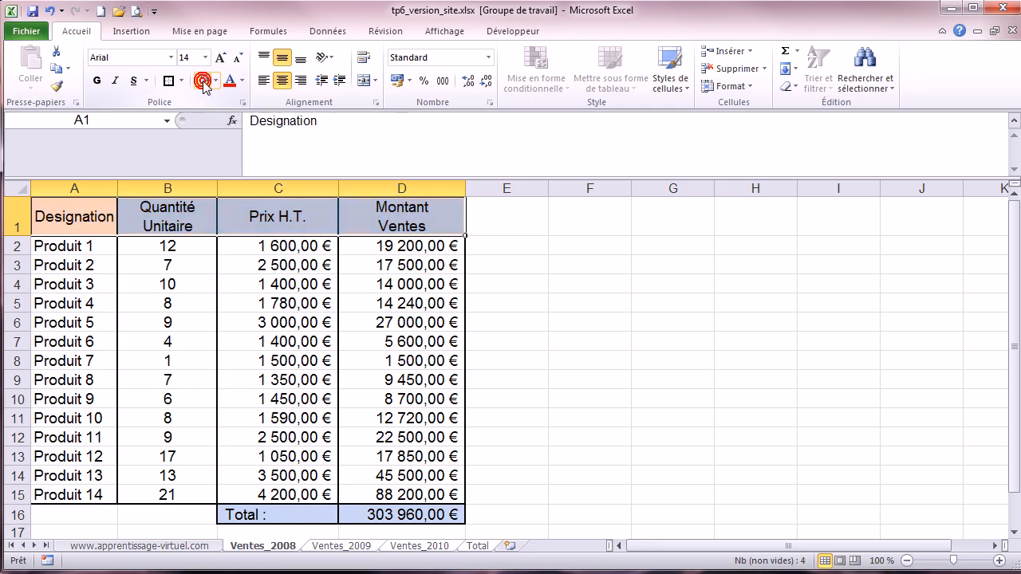
{"action": "left_click", "coordinate": [183, 253]}
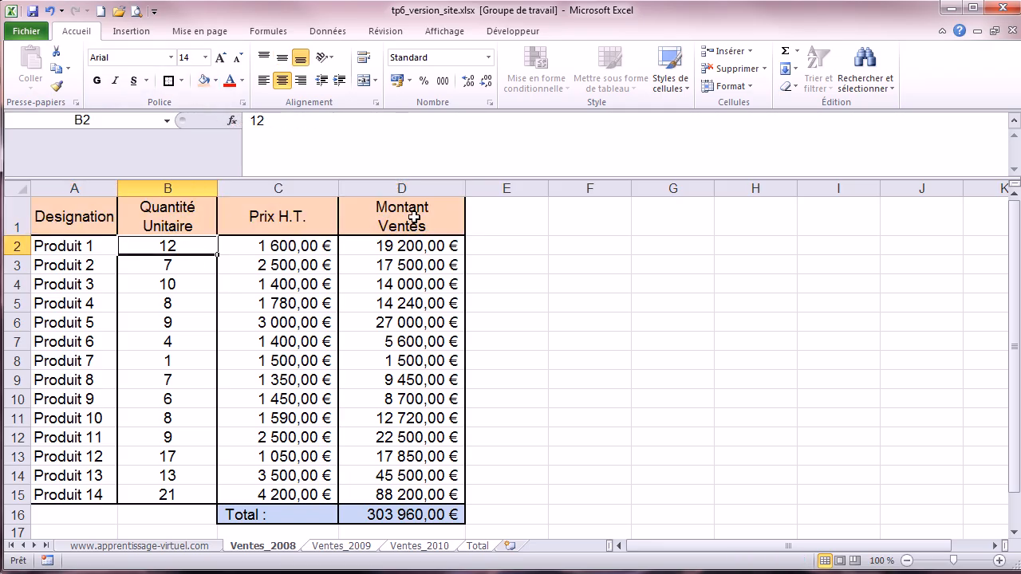
Change the label in cell C16 to "Totaux ;" across the grouped sheets.
{"action": "left_click", "coordinate": [276, 515]}
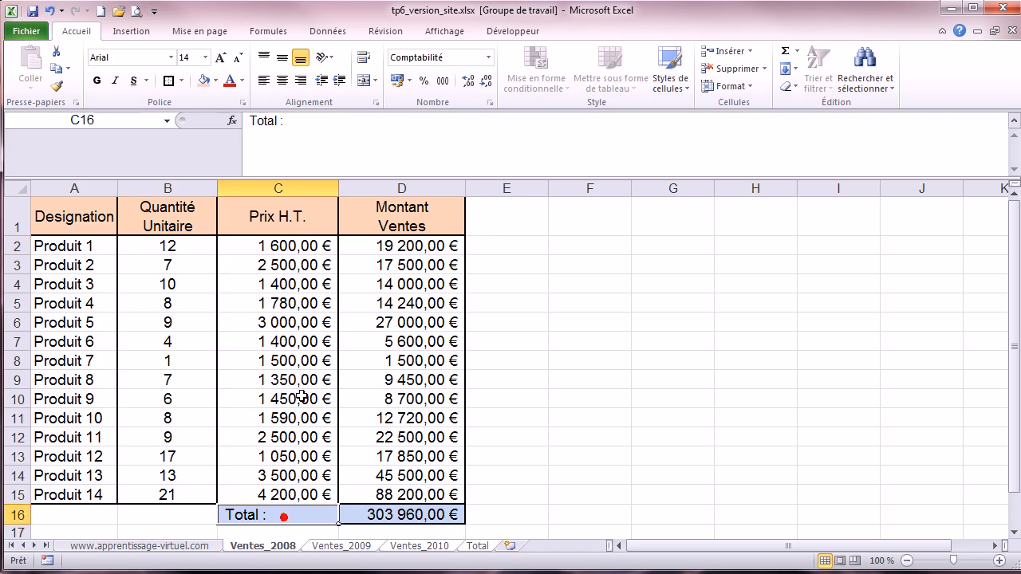
{"action": "left_click_drag", "start_coordinate": [276, 120], "coordinate": [307, 128]}
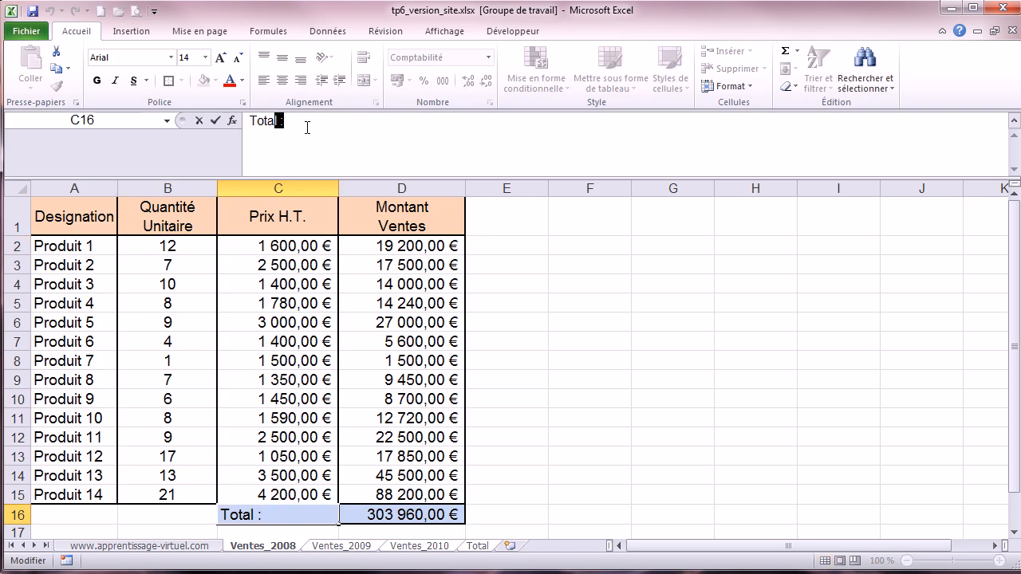
{"action": "key", "text": "BackSpace"}
{"action": "key", "text": "BackSpace"}
{"action": "type", "text": "u"}
{"action": "type", "text": "x ;"}
{"action": "key", "text": "Return"}
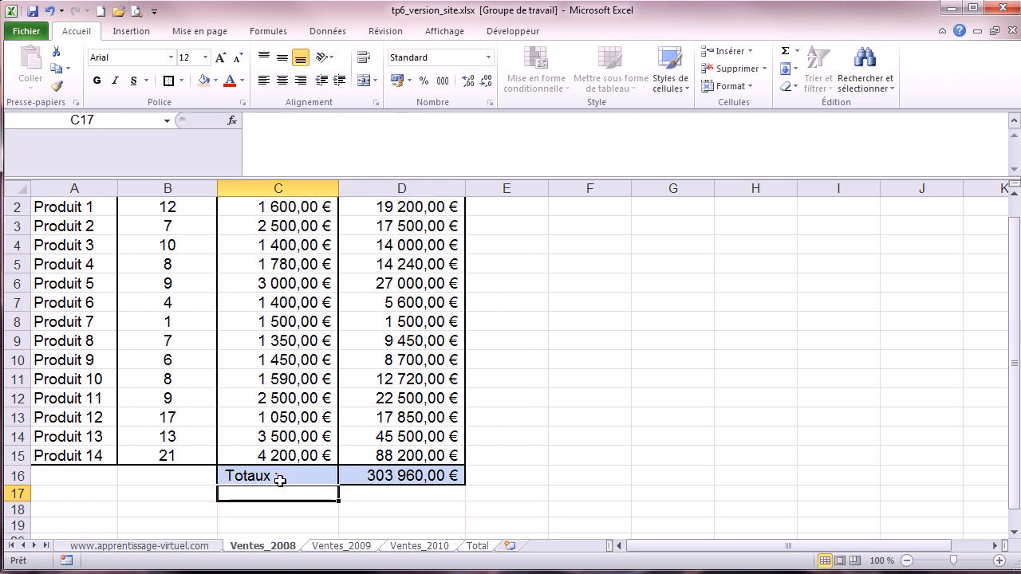
Ungroup the sheets and check the new header fill and label on Ventes_2009, Ventes_2010 and Total.
{"action": "left_click", "coordinate": [338, 547]}
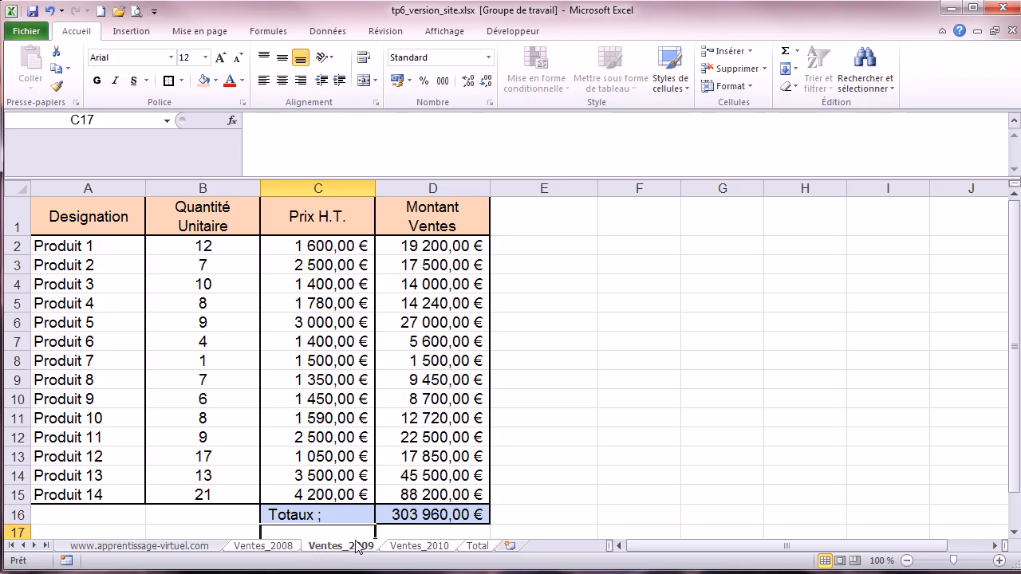
{"action": "left_click", "coordinate": [356, 546]}
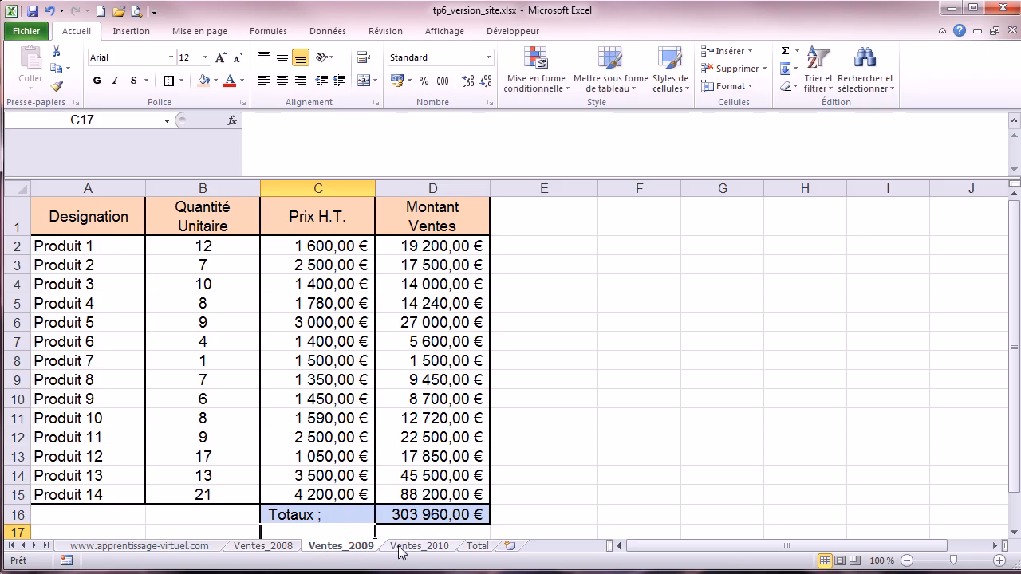
{"action": "left_click", "coordinate": [402, 549]}
{"action": "left_click", "coordinate": [473, 547]}
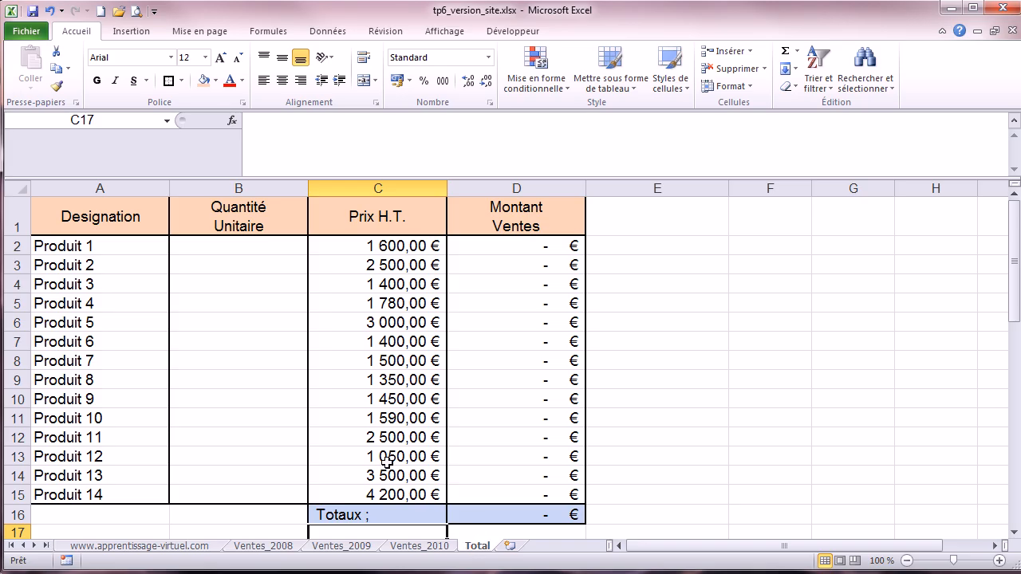
{"action": "scroll", "coordinate": [415, 526], "scroll_direction": "down", "scroll_amount": 1}
{"action": "scroll", "coordinate": [347, 476], "scroll_direction": "up", "scroll_amount": 1}
In cell B2 of the Total sheet, enter the formula =Ventes_2008!B2+Ventes_2009!B2+Ventes_2010!B2.
{"action": "left_click", "coordinate": [252, 248]}
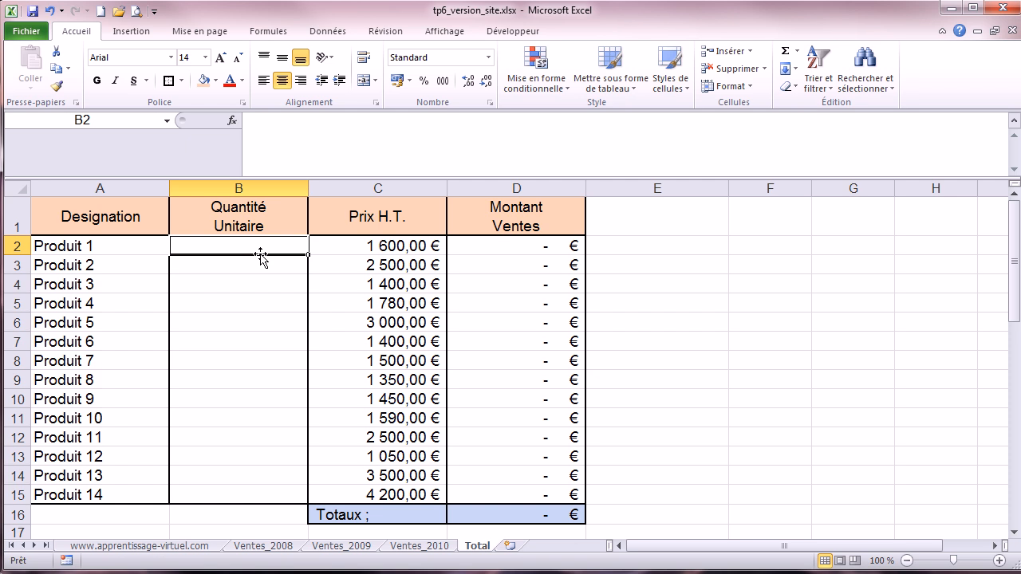
{"action": "type", "text": "="}
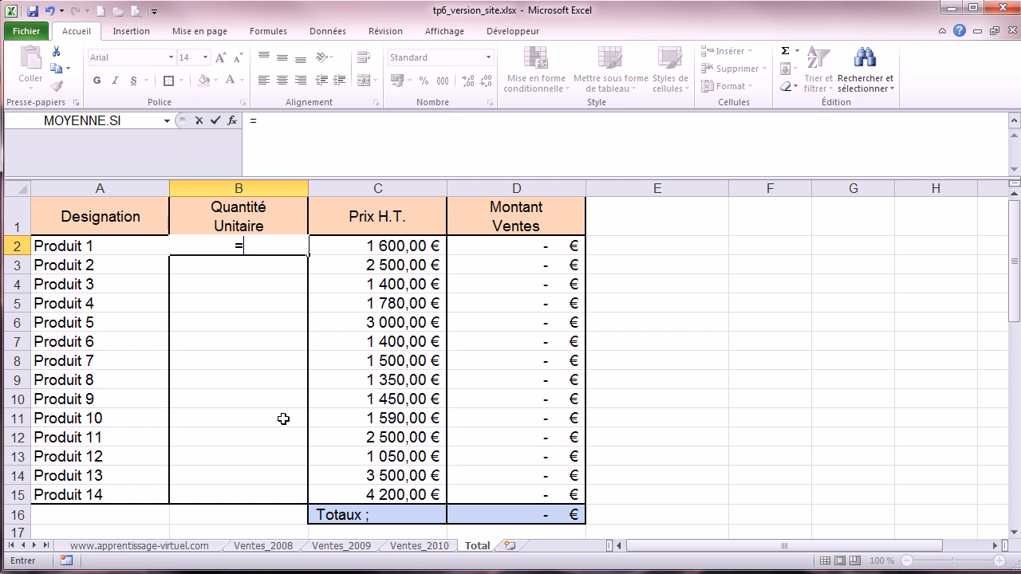
{"action": "left_click", "coordinate": [271, 547]}
{"action": "left_click", "coordinate": [195, 249]}
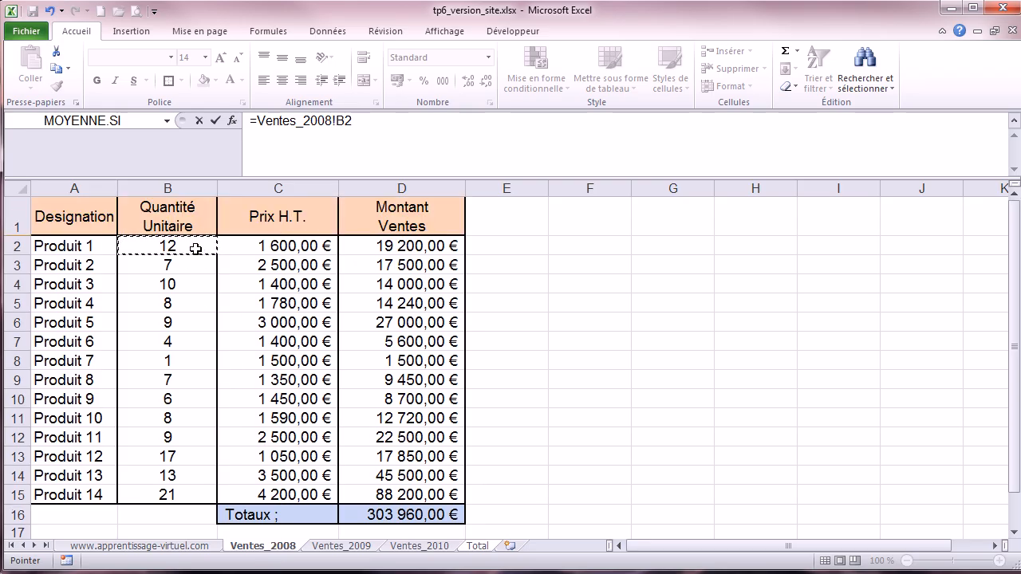
{"action": "type", "text": "+"}
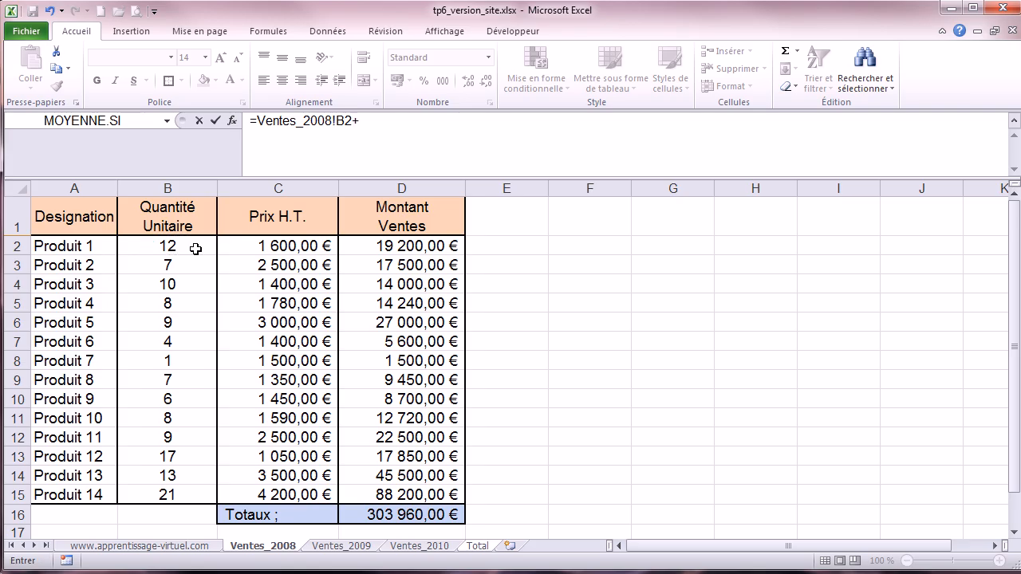
{"action": "left_click", "coordinate": [340, 546]}
{"action": "left_click", "coordinate": [220, 245]}
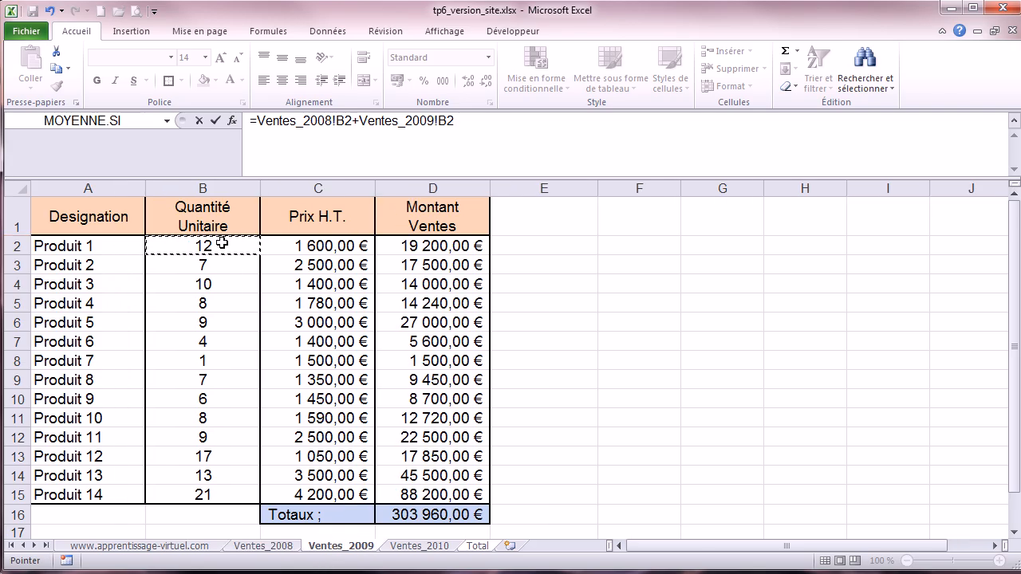
{"action": "type", "text": "+"}
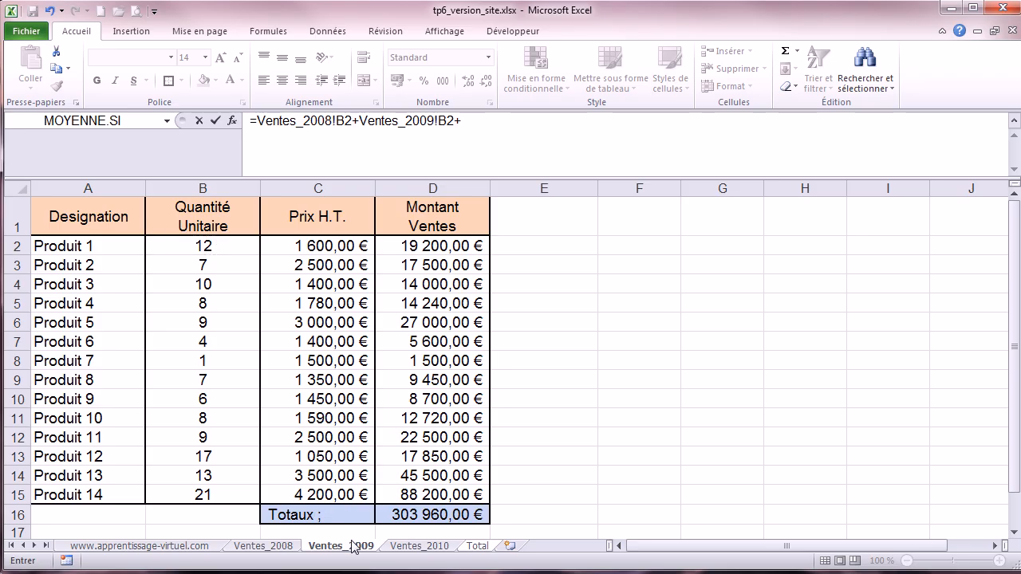
{"action": "left_click", "coordinate": [405, 547]}
{"action": "left_click", "coordinate": [214, 243]}
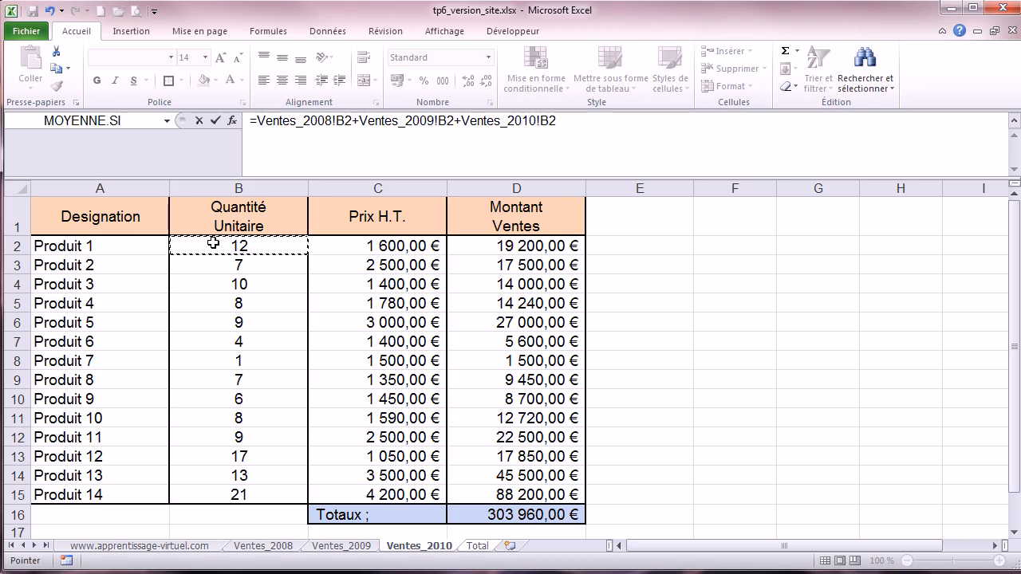
{"action": "key", "text": "Return"}
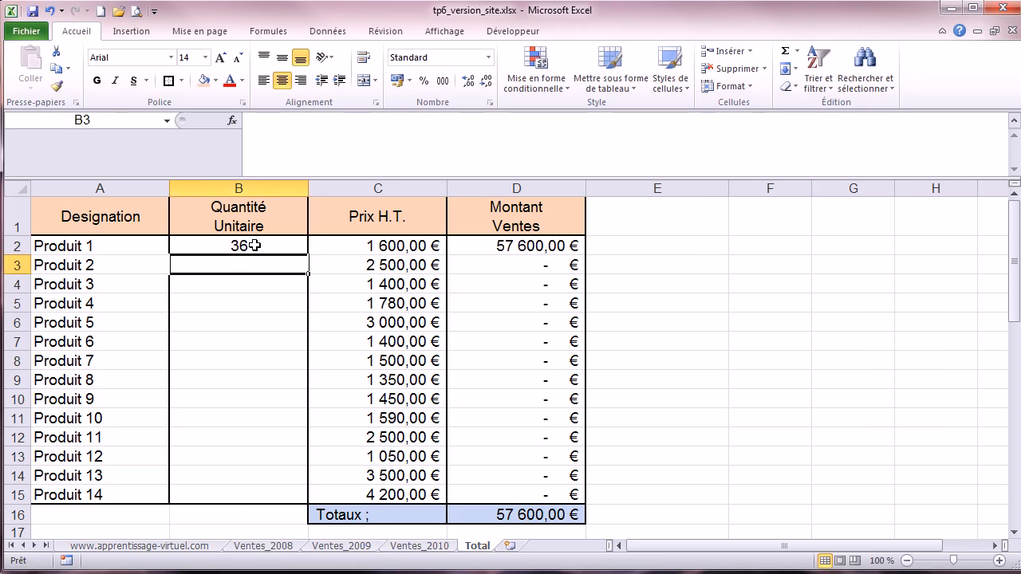
Reduce the formula bar to one line and fill the B2 formula down to B15 on the Total sheet.
{"action": "left_click_drag", "start_coordinate": [294, 176], "coordinate": [296, 125]}
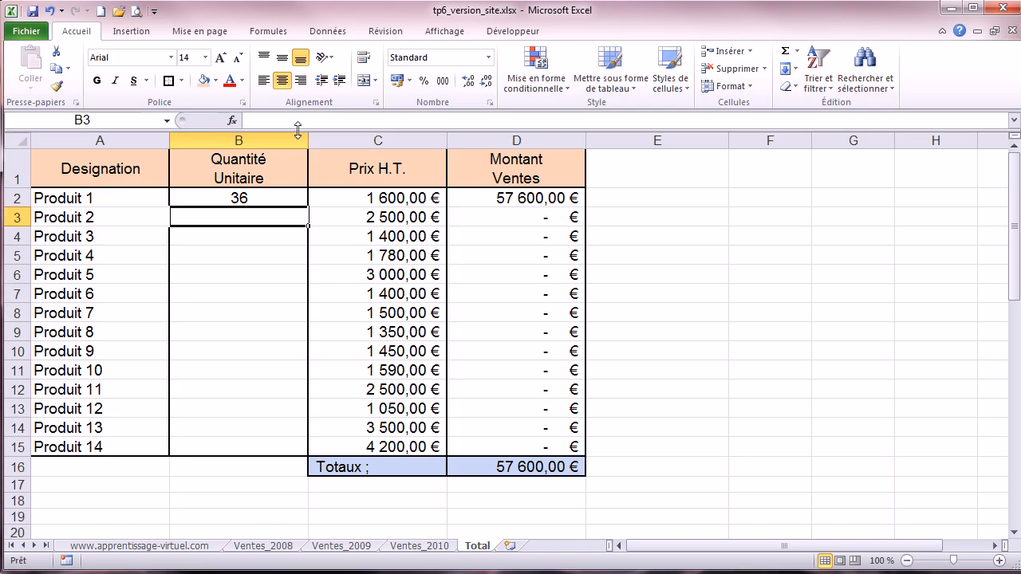
{"action": "left_click", "coordinate": [262, 195]}
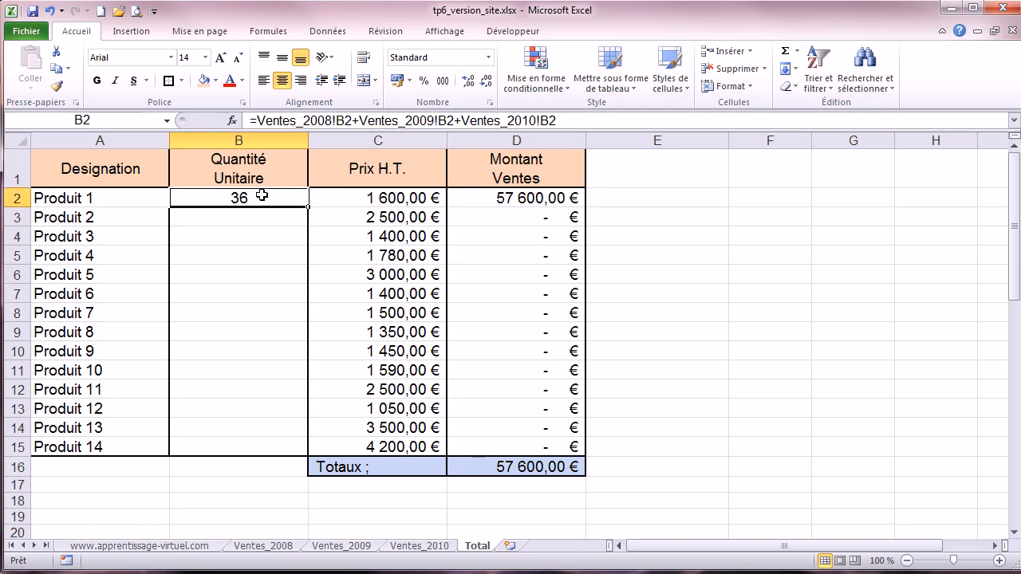
{"action": "left_click_drag", "start_coordinate": [307, 206], "coordinate": [295, 453]}
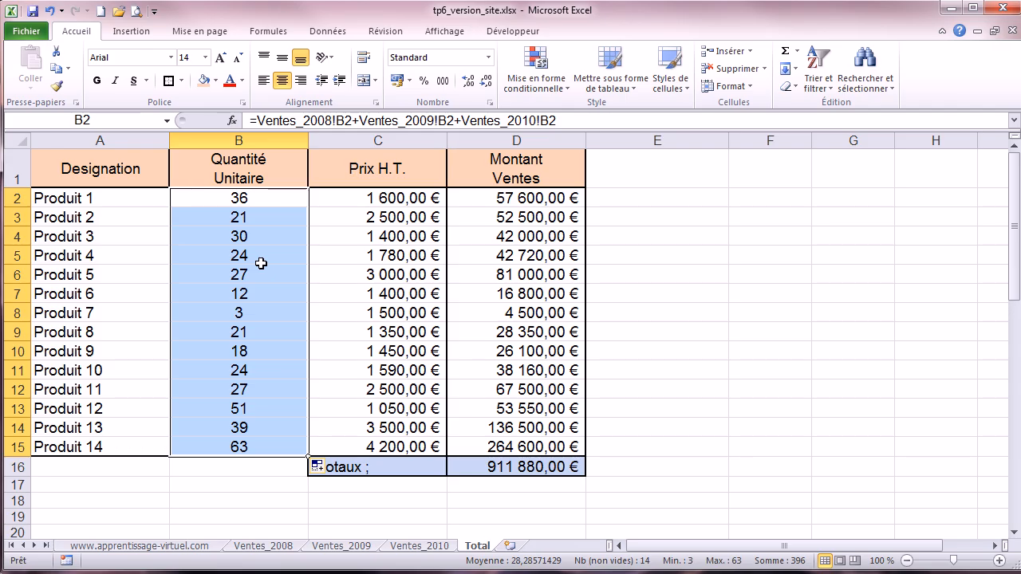
Clear the formula from the Produit 1 quantity cell B2 on the Total sheet.
{"action": "left_click", "coordinate": [266, 200]}
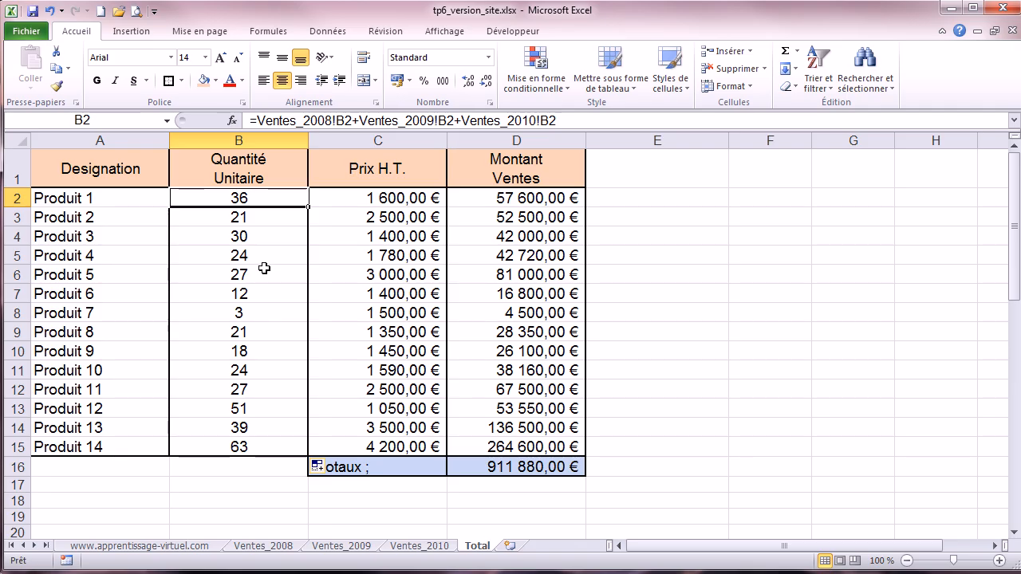
{"action": "key", "text": "Delete"}
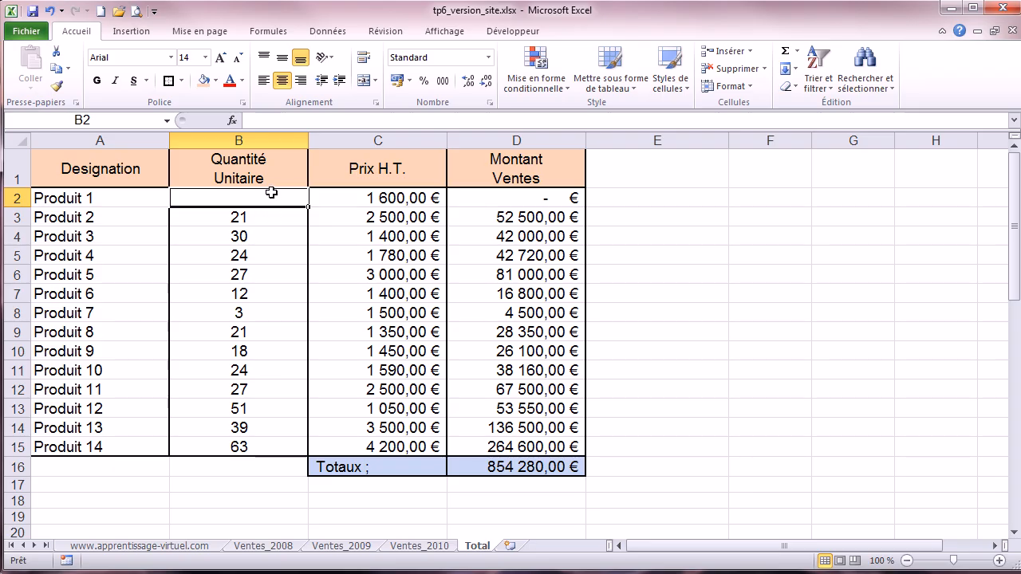
In cell B2 of the Total sheet, enter the cross-sheet sum formula =SOMME(Ventes_2008:Ventes_2010!B2).
{"action": "left_click", "coordinate": [784, 53]}
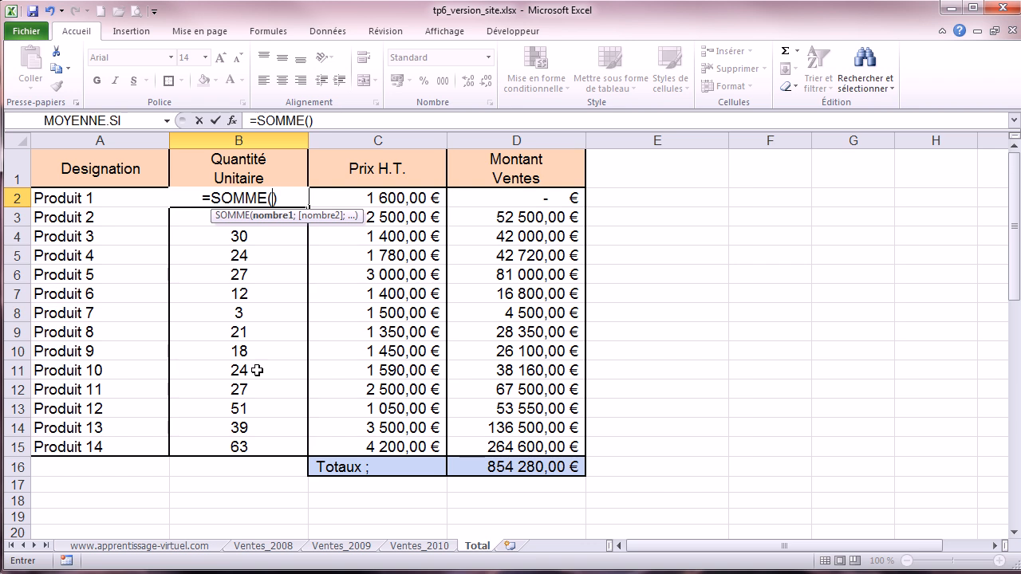
{"action": "left_click", "coordinate": [272, 547]}
{"action": "left_click", "coordinate": [184, 199]}
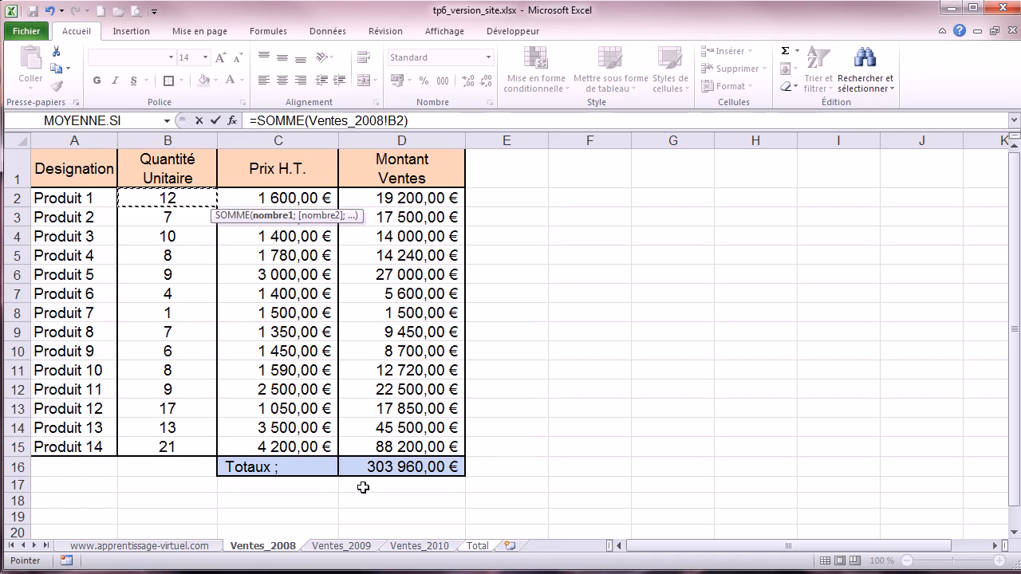
{"action": "left_click", "coordinate": [420, 547], "text": "shift"}
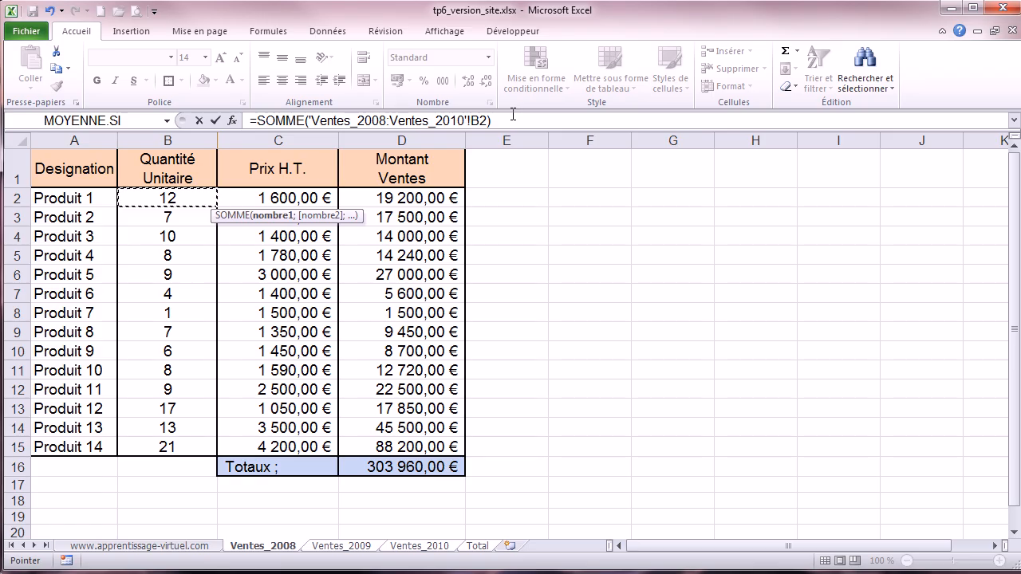
{"action": "key", "text": "Return"}
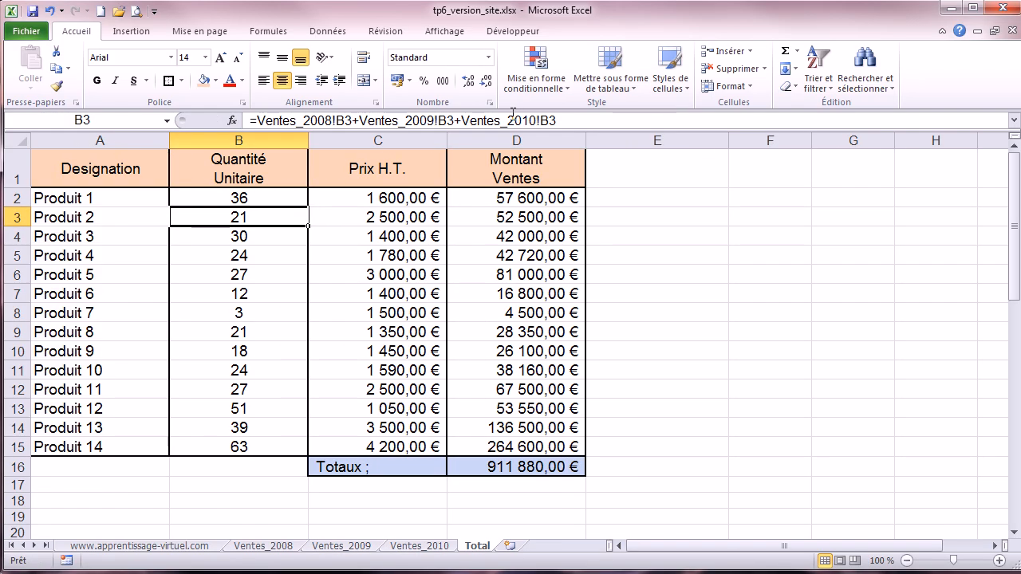
Fill the SOMME formula from B2 down to B15 on the Total sheet, then reselect B2.
{"action": "left_click", "coordinate": [281, 199]}
{"action": "left_click_drag", "start_coordinate": [307, 207], "coordinate": [281, 447]}
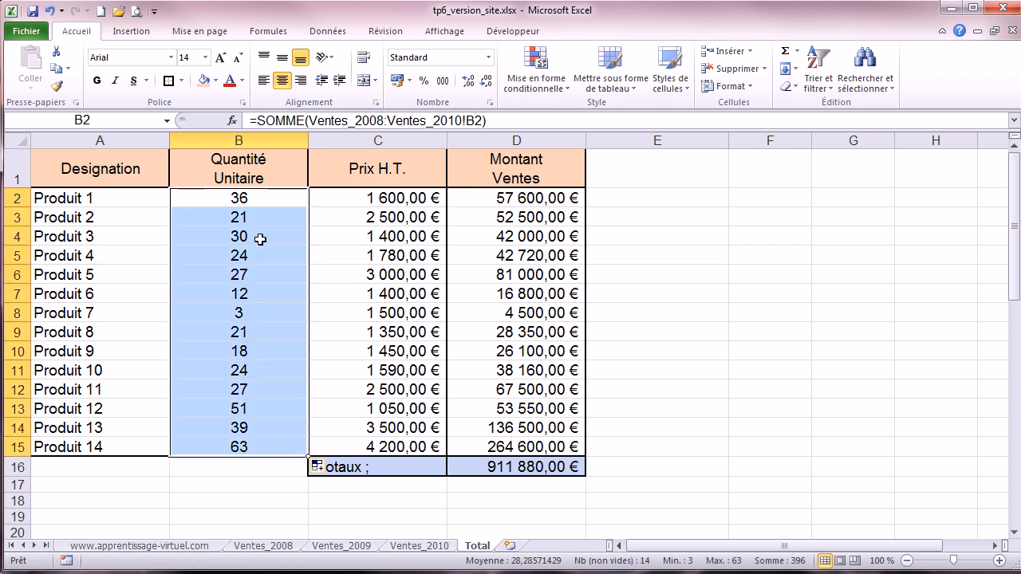
{"action": "left_click", "coordinate": [265, 197]}
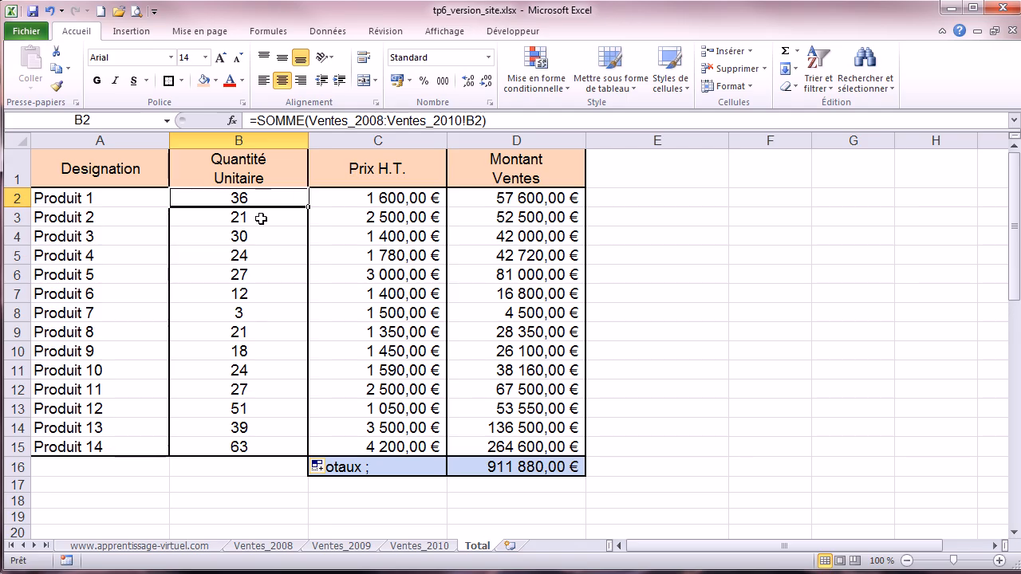